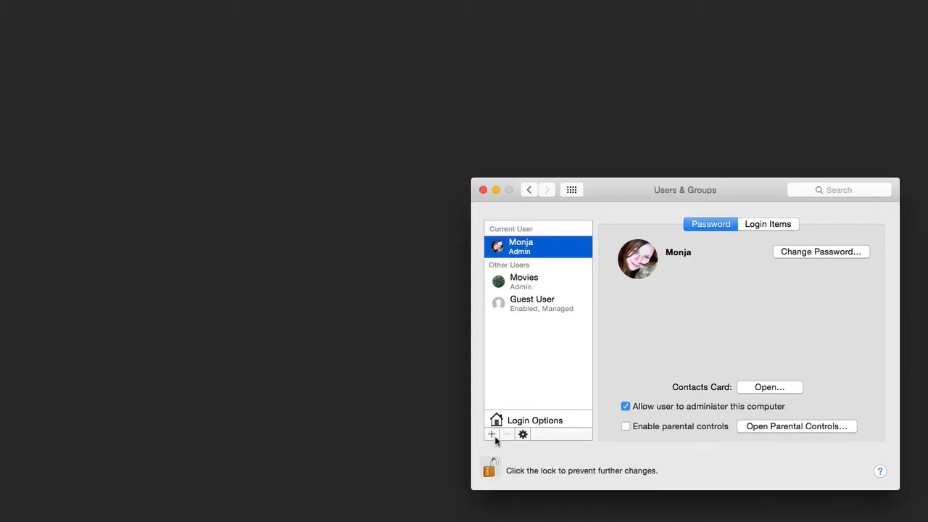
Review the account types offered for a new user and close the form without creating an account.
click(492, 434)
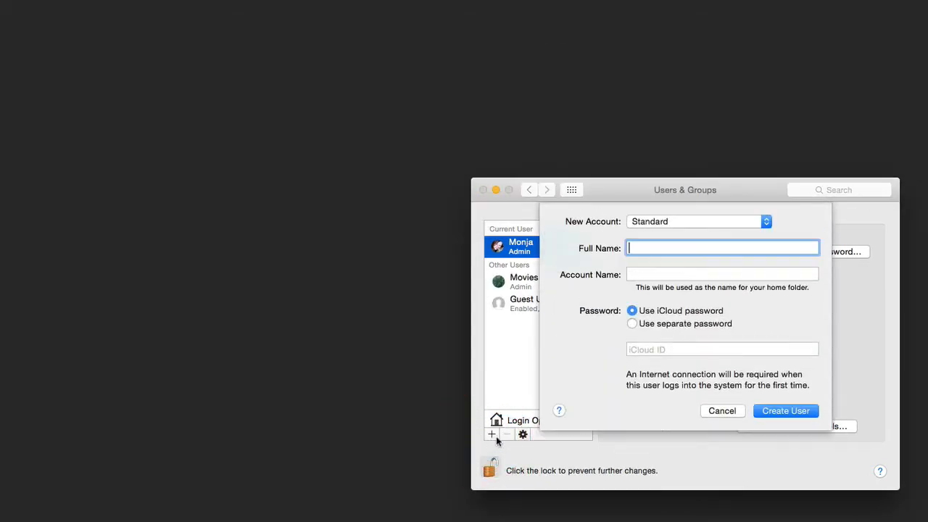
click(653, 222)
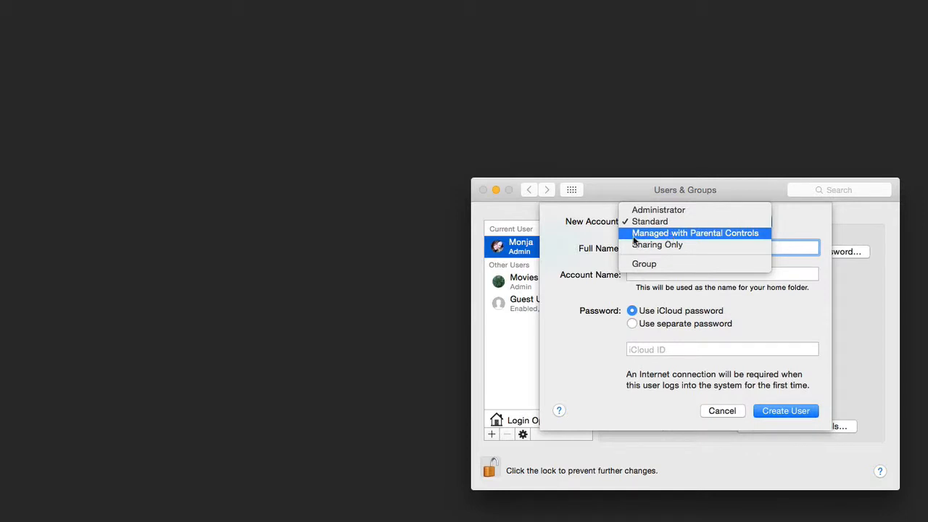
click(577, 240)
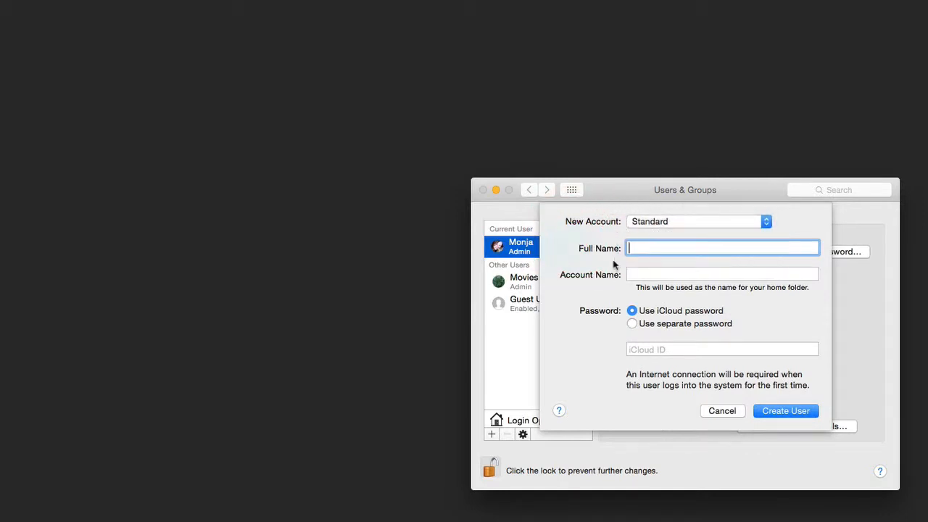
click(725, 414)
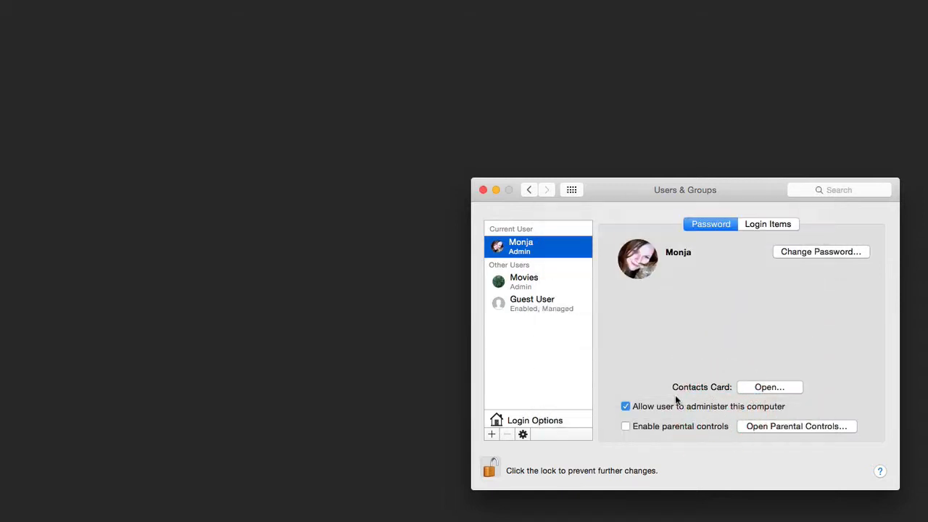
Enable parental controls for the Movies administrator account.
click(529, 284)
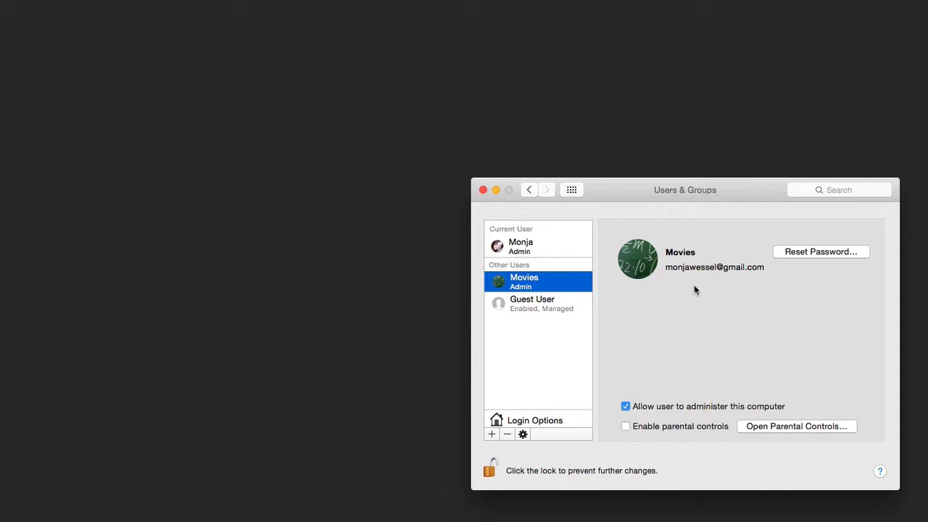
click(625, 428)
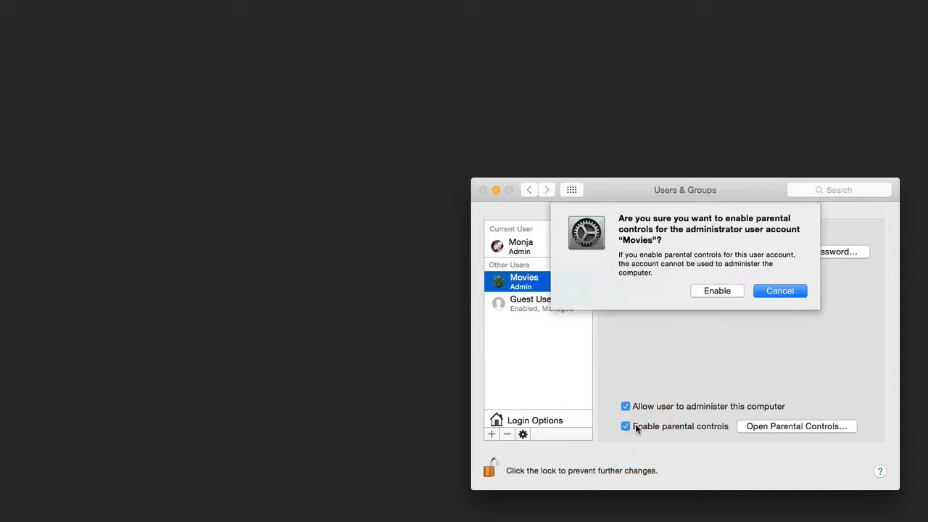
click(718, 291)
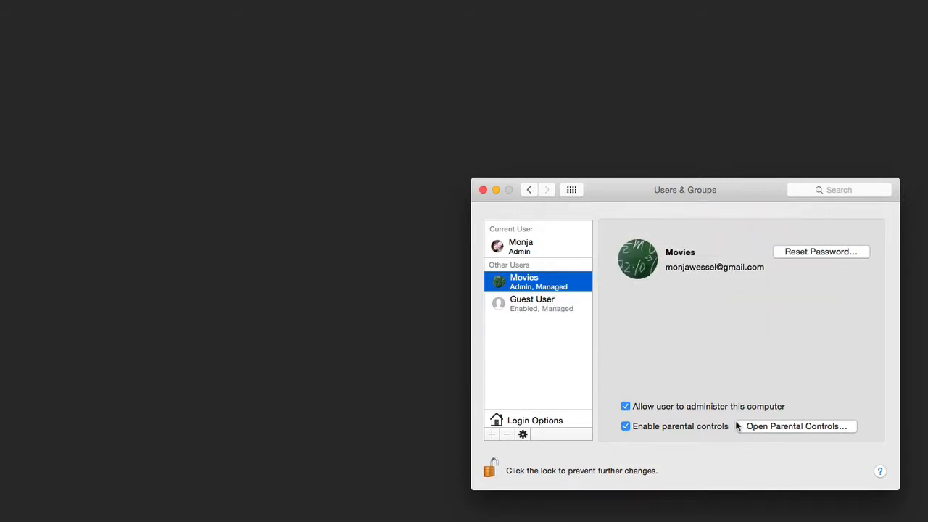
Open the parental controls for the Movies account and unlock them with the administrator's password.
click(794, 428)
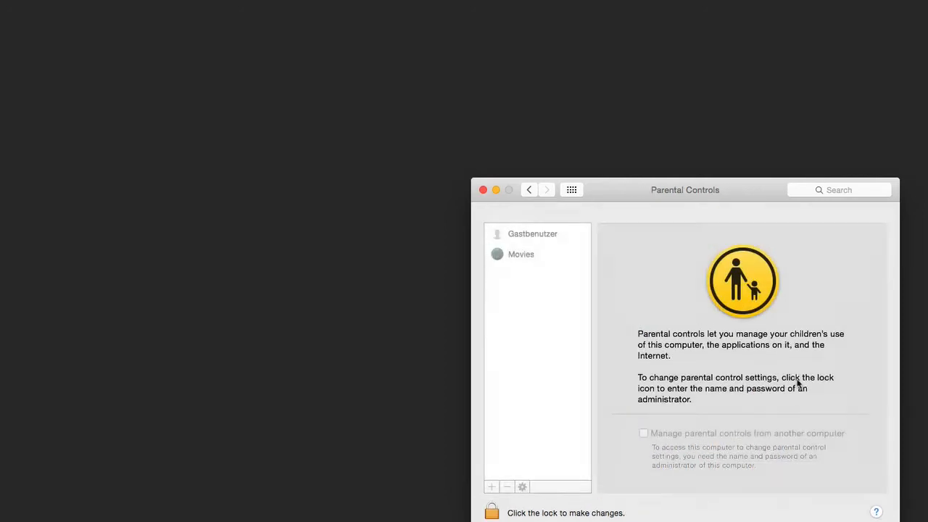
click(530, 192)
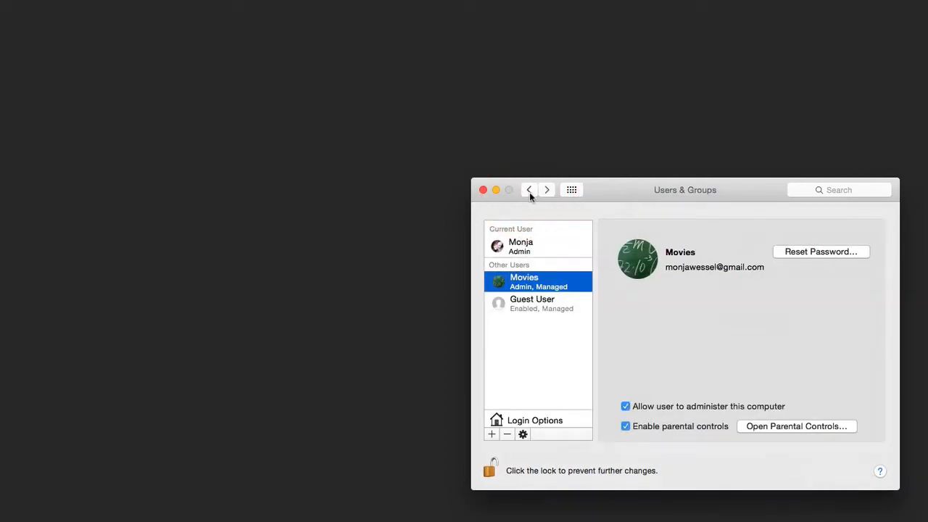
click(530, 192)
click(558, 445)
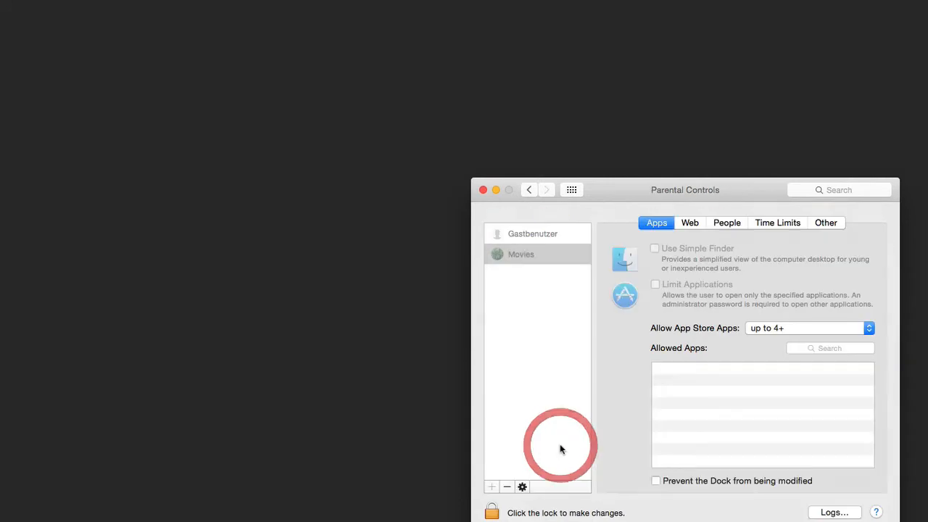
click(536, 257)
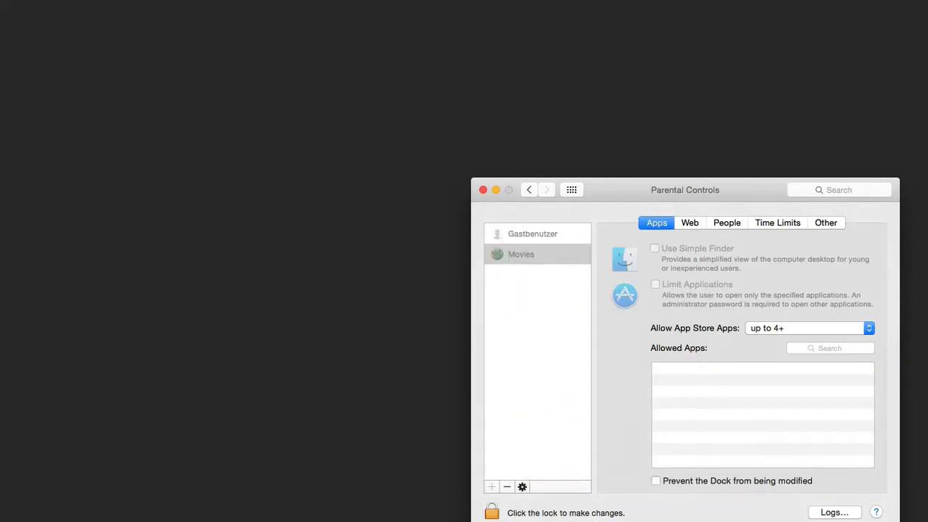
click(493, 514)
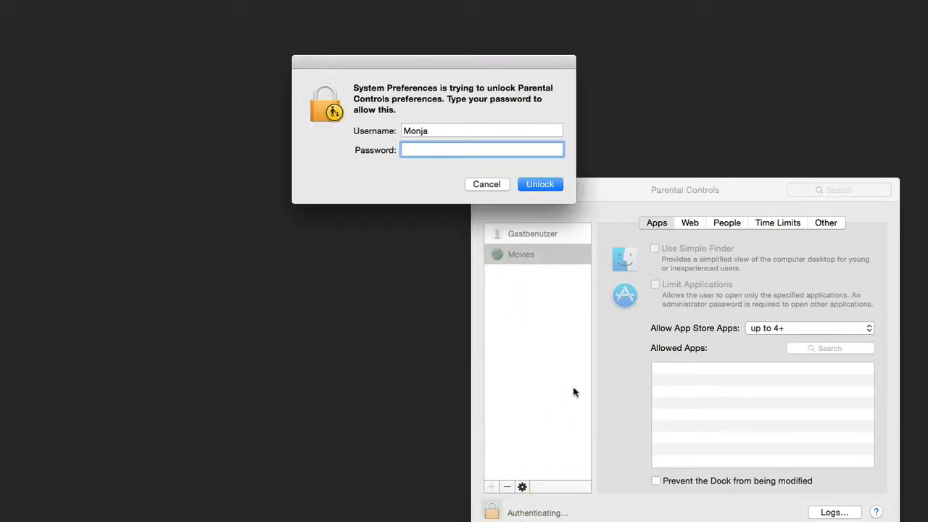
text(••)
key(Return)
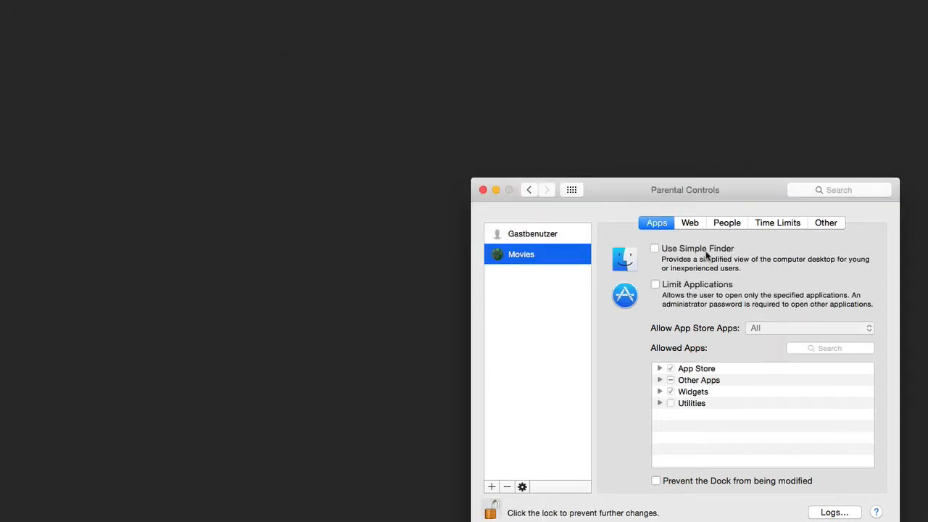
Turn on Simple Finder for the Movies account.
drag(697, 198, 412, 121)
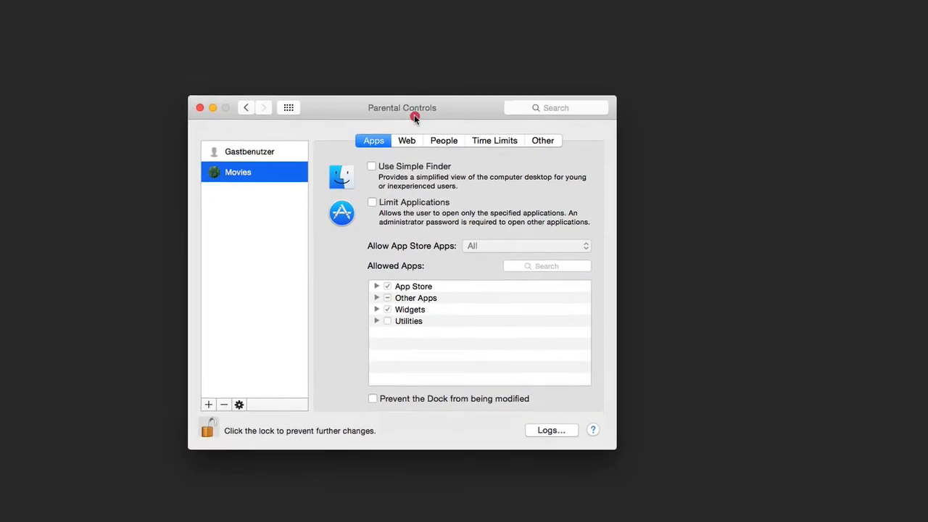
click(370, 171)
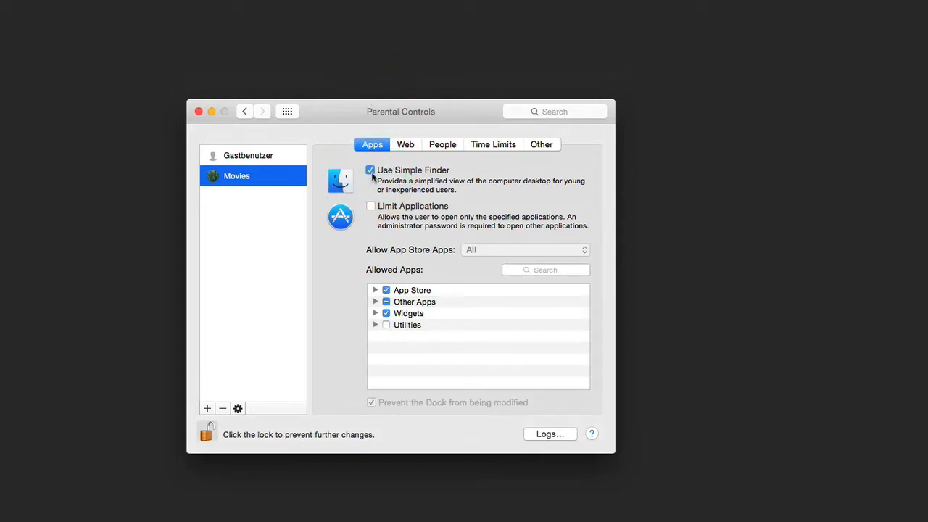
Disallow Day One, CloudApp and AndyBooks among the App Store apps allowed for the Movies account.
click(376, 291)
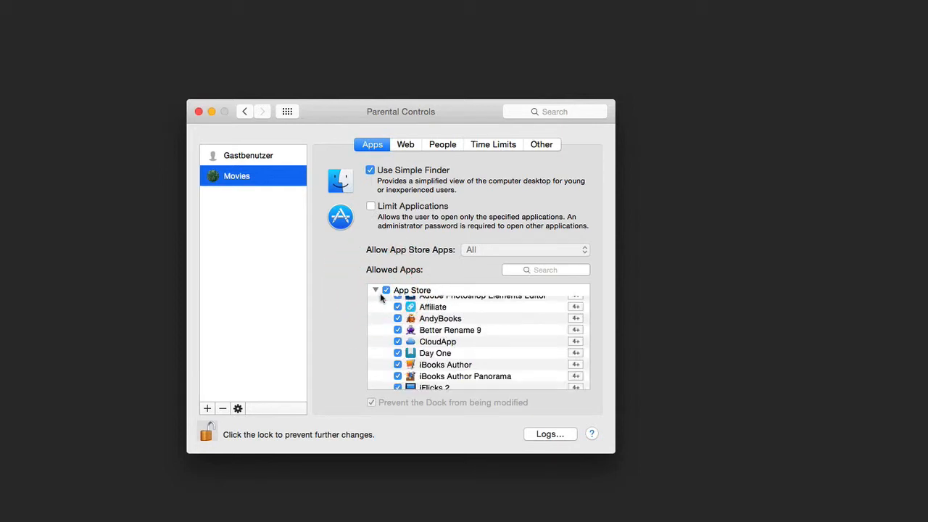
scroll(416, 328, down, 2)
scroll(416, 327, down, 3)
scroll(416, 328, up, 4)
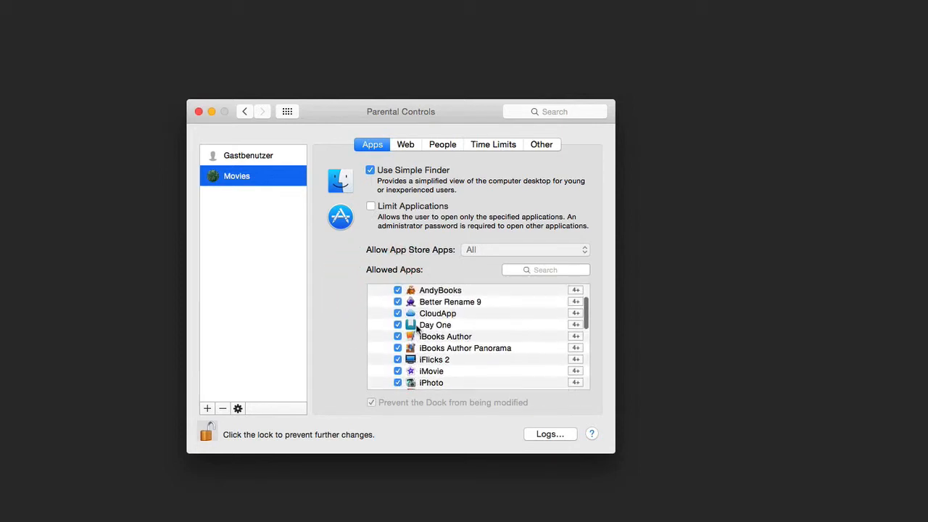
scroll(417, 317, down, 2)
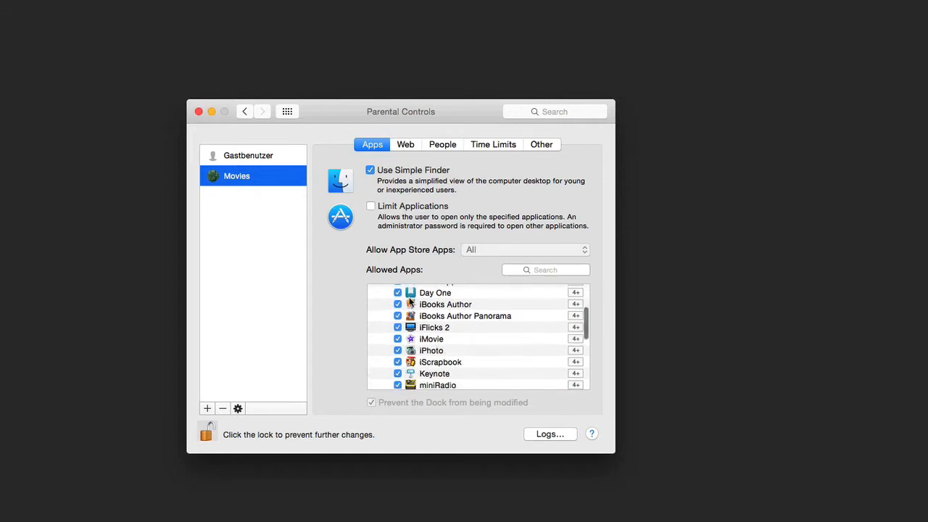
scroll(417, 317, up, 3)
scroll(417, 317, down, 1)
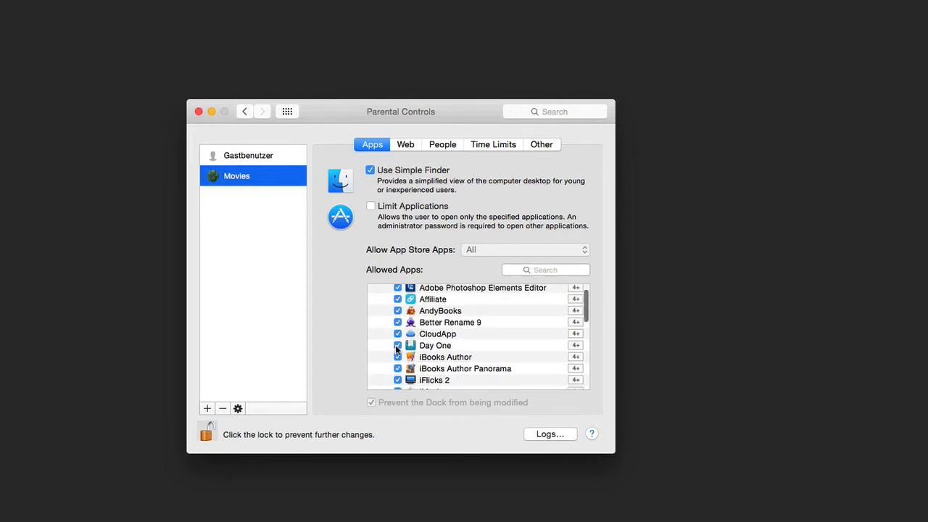
click(397, 346)
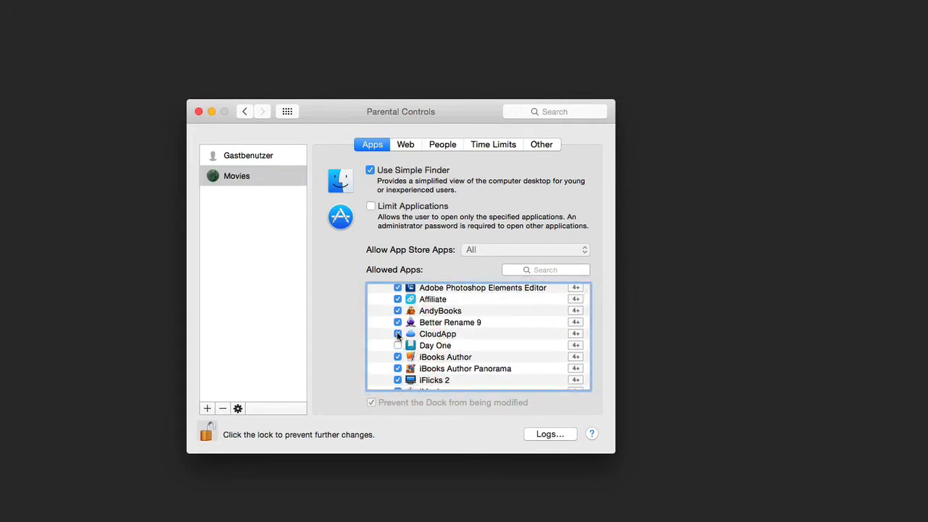
click(398, 334)
scroll(435, 319, up, 1)
click(398, 310)
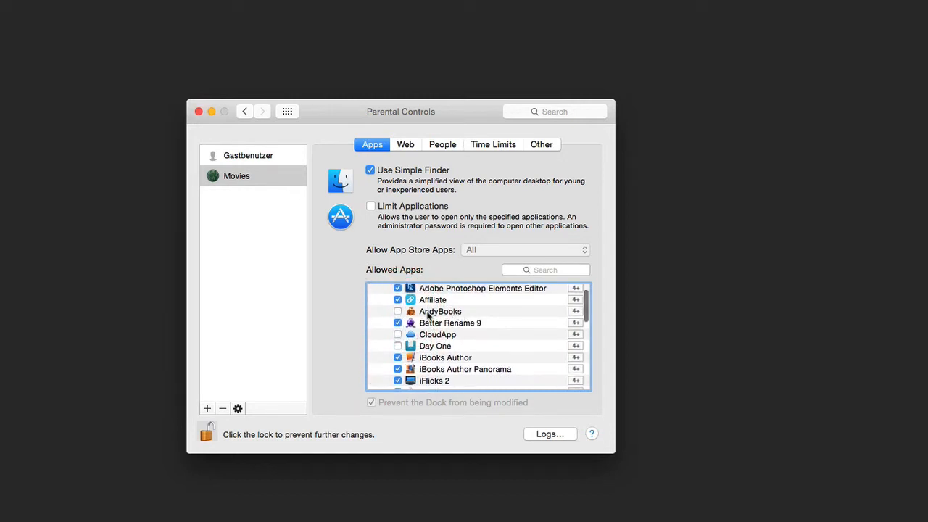
scroll(446, 315, up, 1)
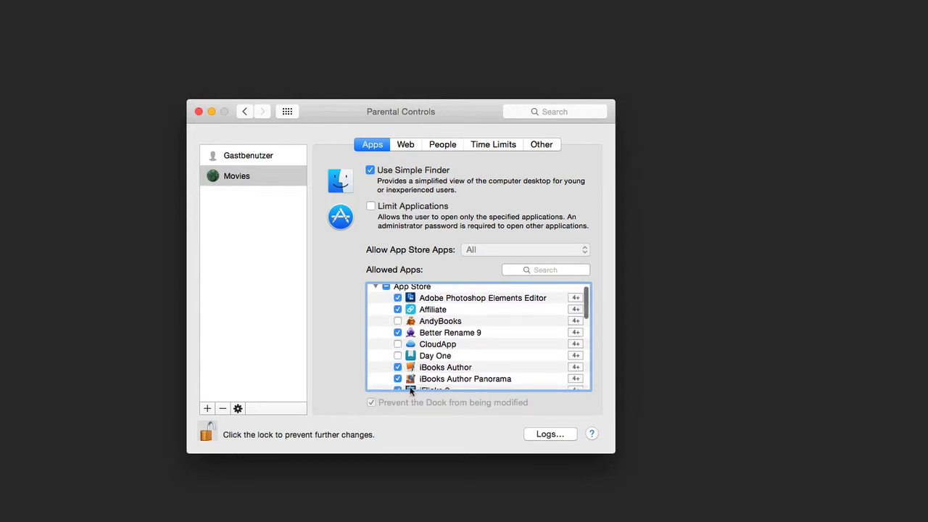
scroll(416, 338, down, 5)
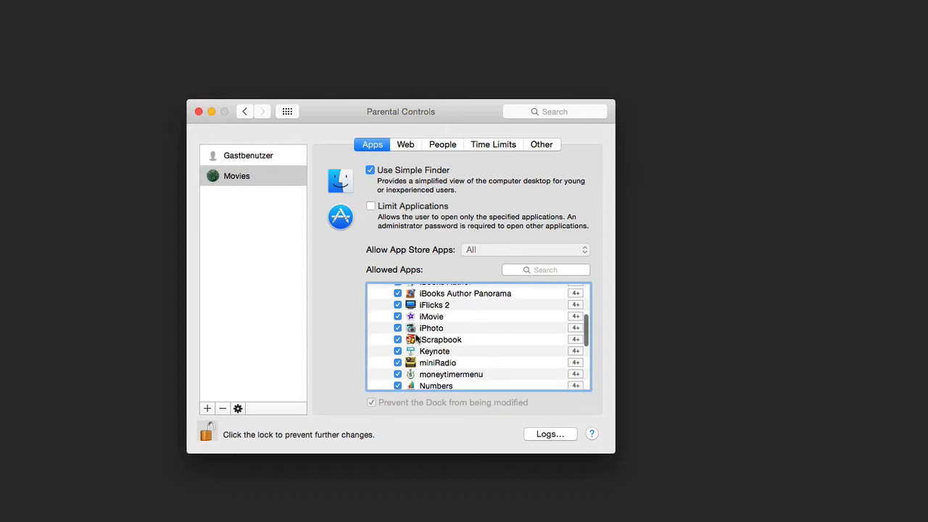
scroll(416, 338, up, 3)
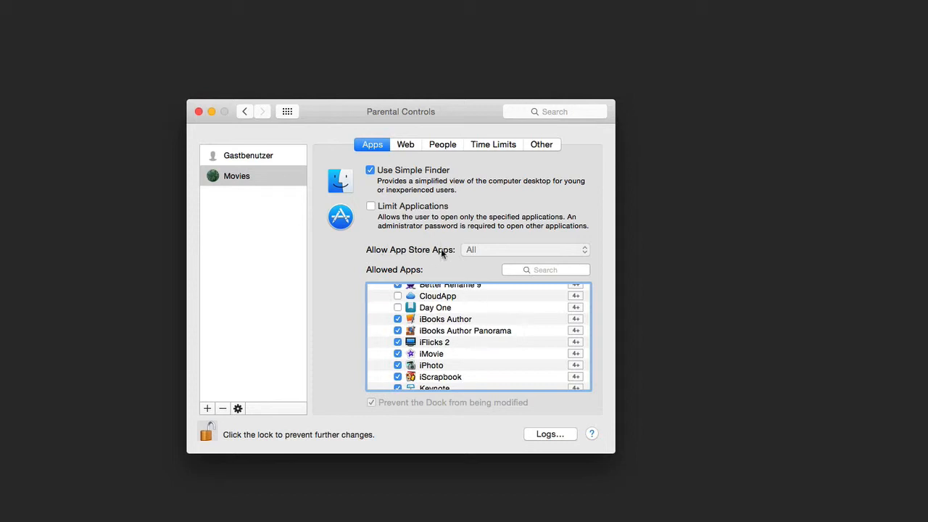
Remove the website "Symbol-Suchmaschine - Lade 469.674" from the list of websites the Movies account may access.
click(407, 144)
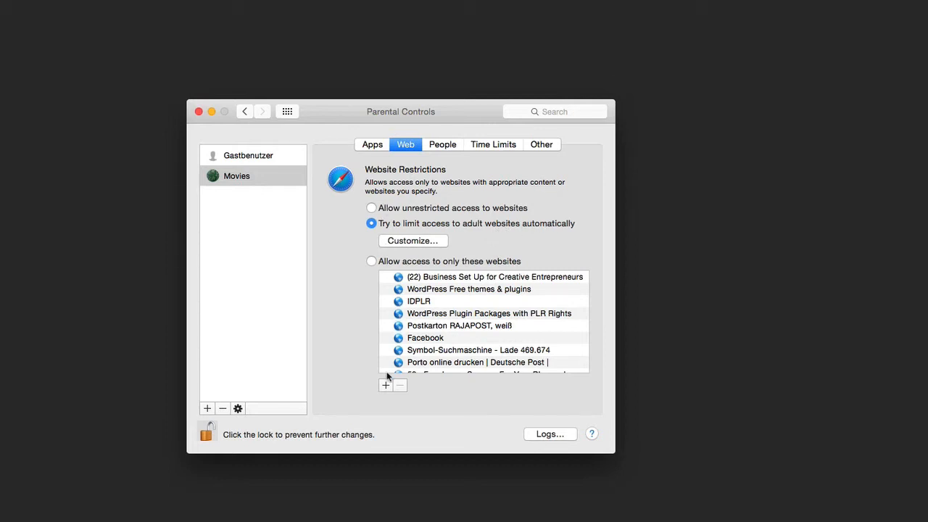
click(467, 354)
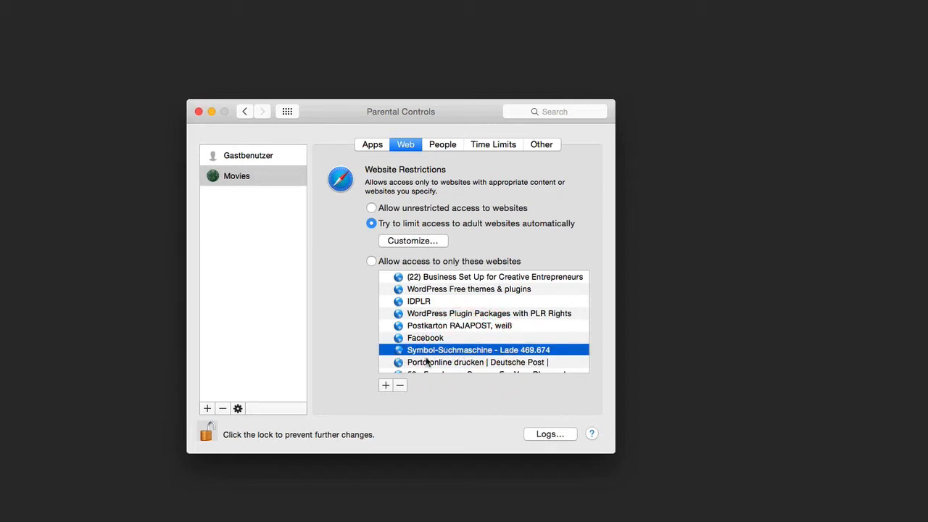
click(399, 385)
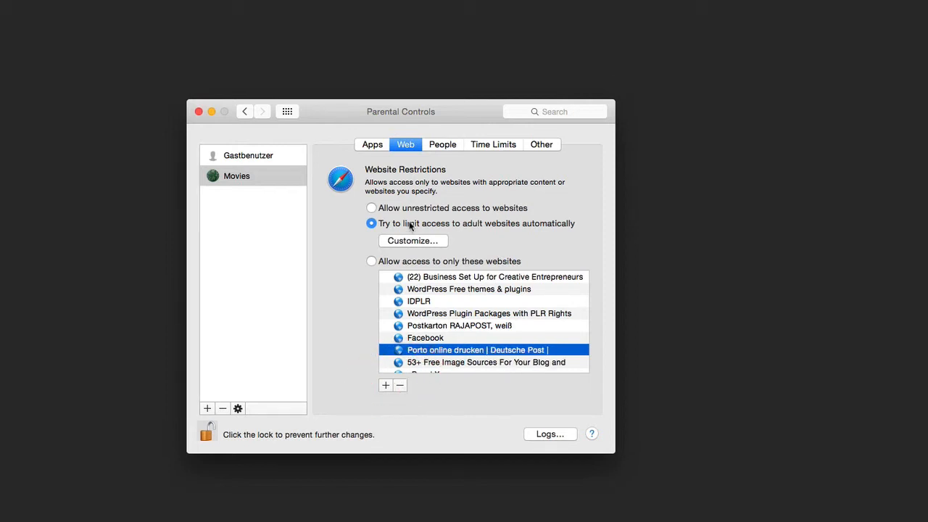
Try limiting Mail to allowed contacts and sending contact requests to an e-mail address for the Movies account.
click(443, 146)
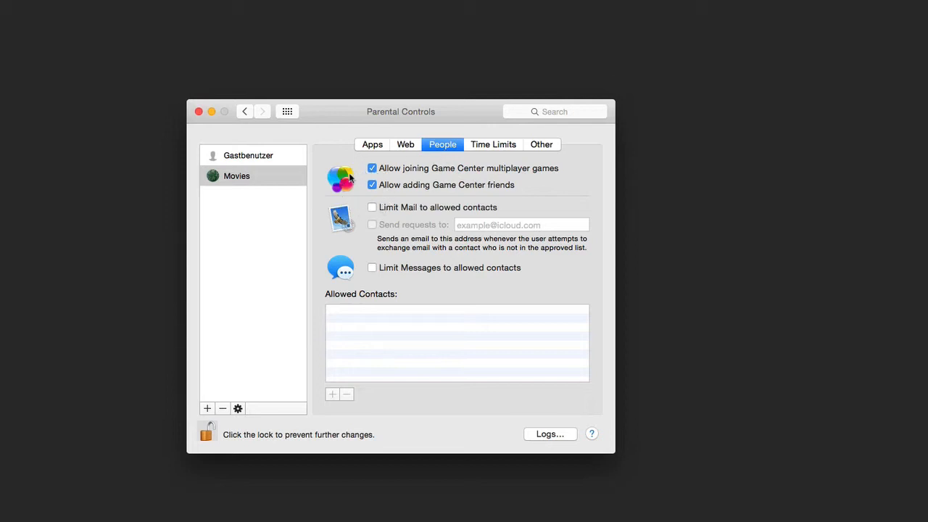
click(373, 209)
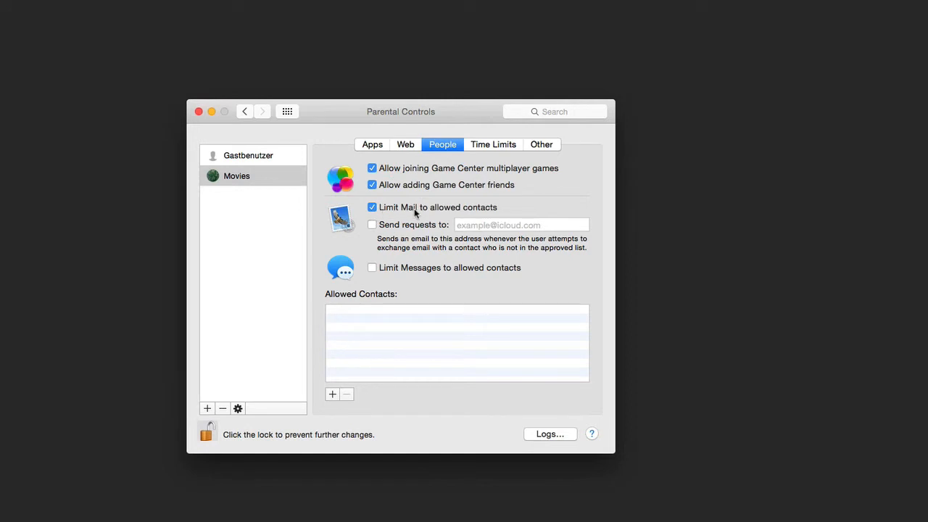
click(372, 208)
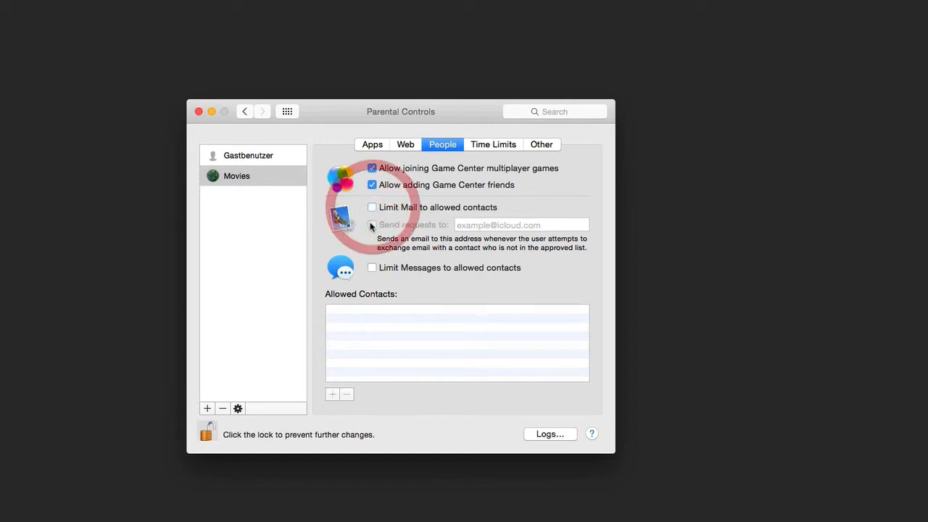
click(373, 208)
click(371, 224)
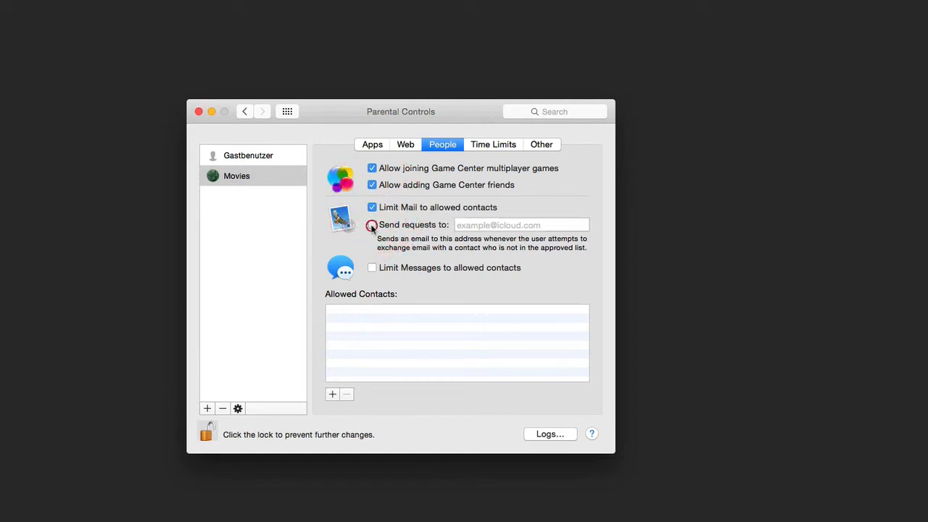
click(493, 226)
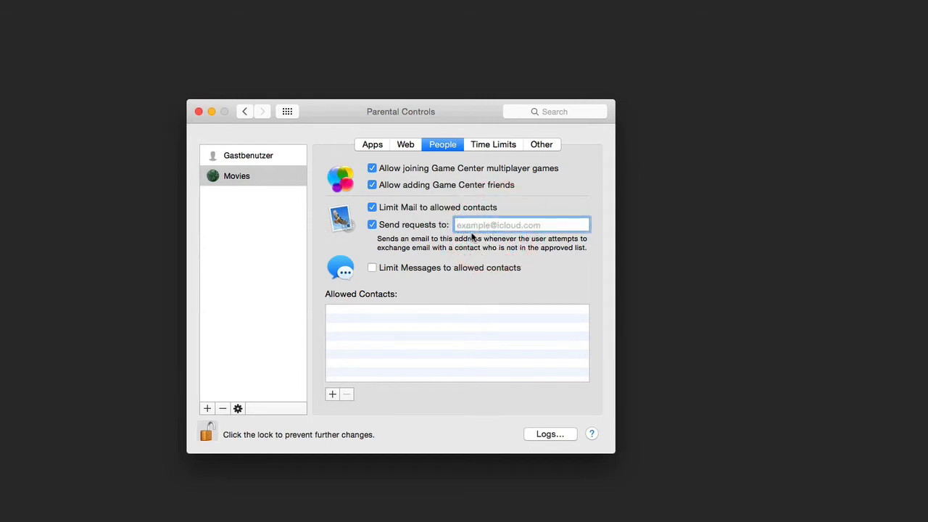
click(372, 225)
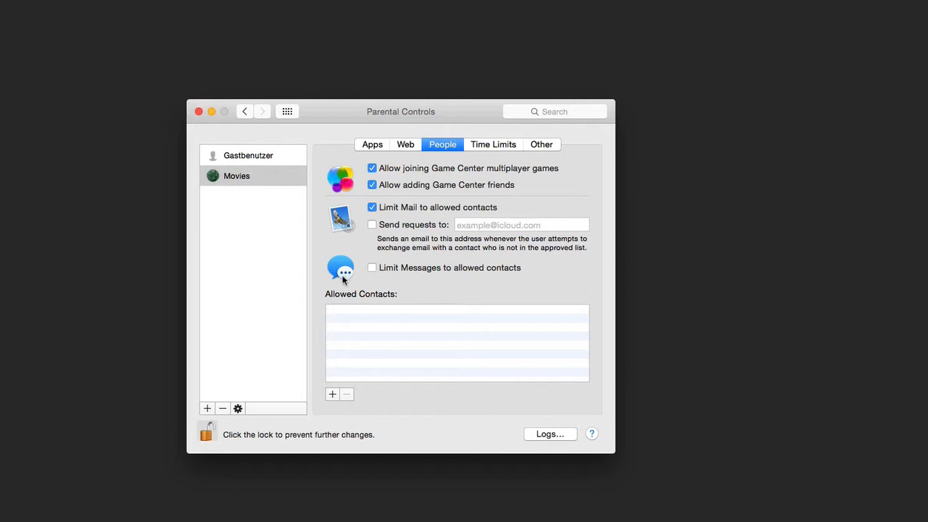
click(372, 209)
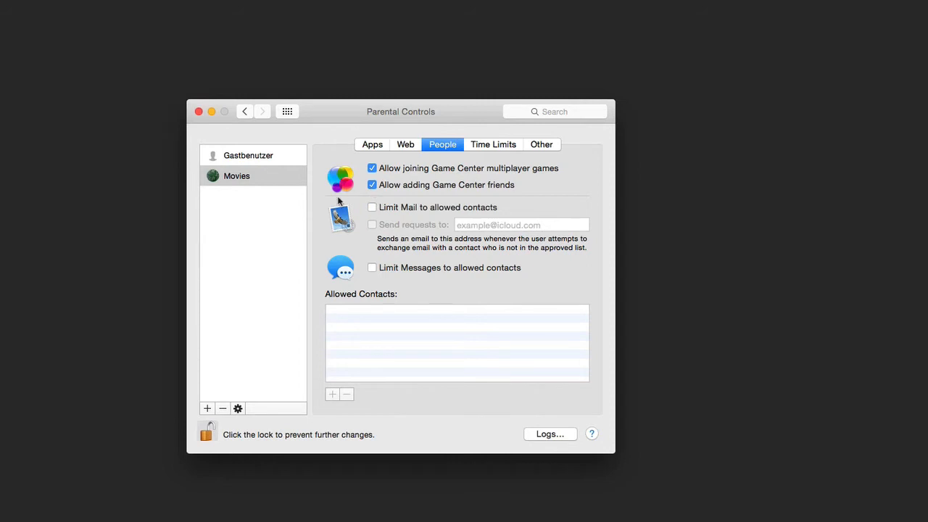
Try limiting weekday computer use for the Movies account in the time limit settings.
click(497, 146)
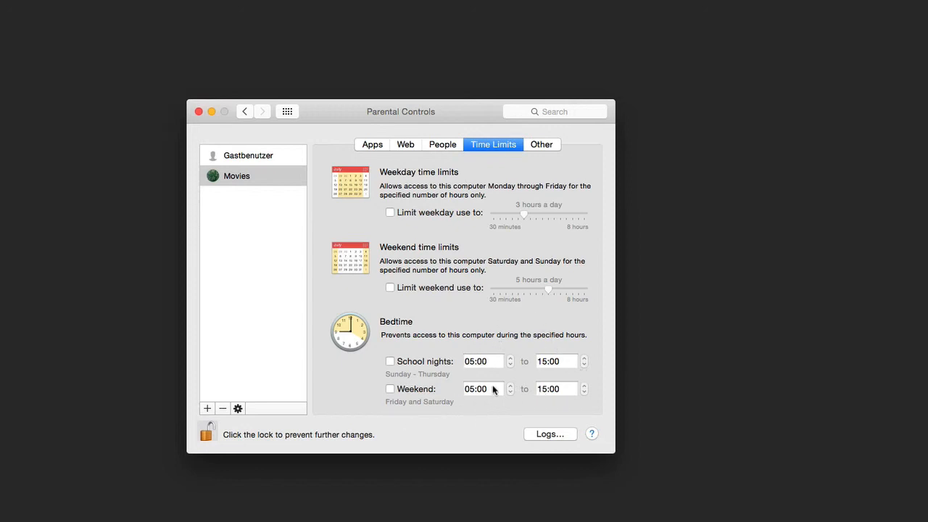
click(390, 213)
click(390, 212)
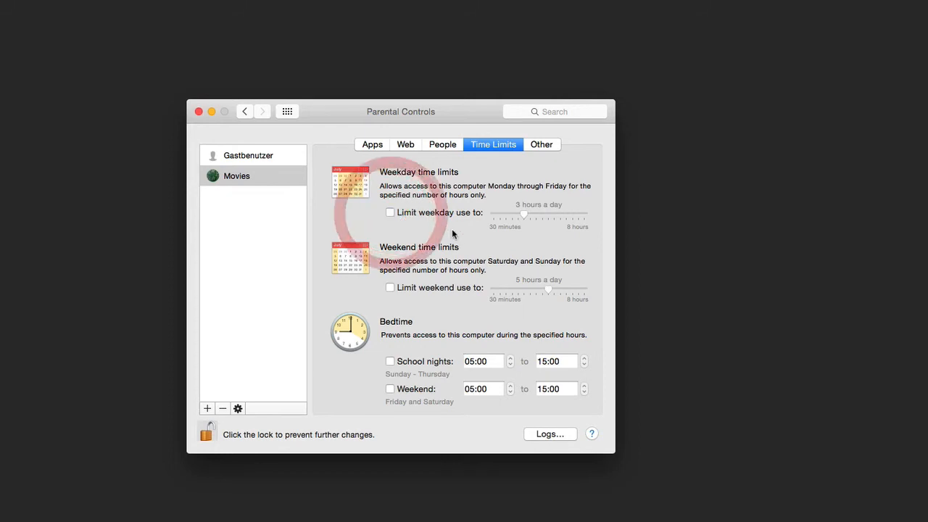
Review the camera, Dictation, printer, password and disc burning restrictions, and return to the app restrictions.
click(541, 145)
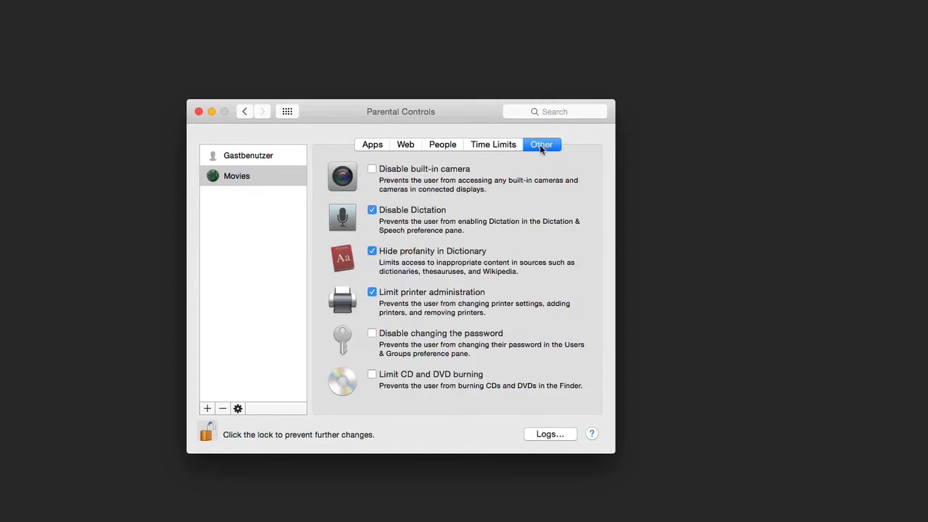
click(378, 209)
click(373, 148)
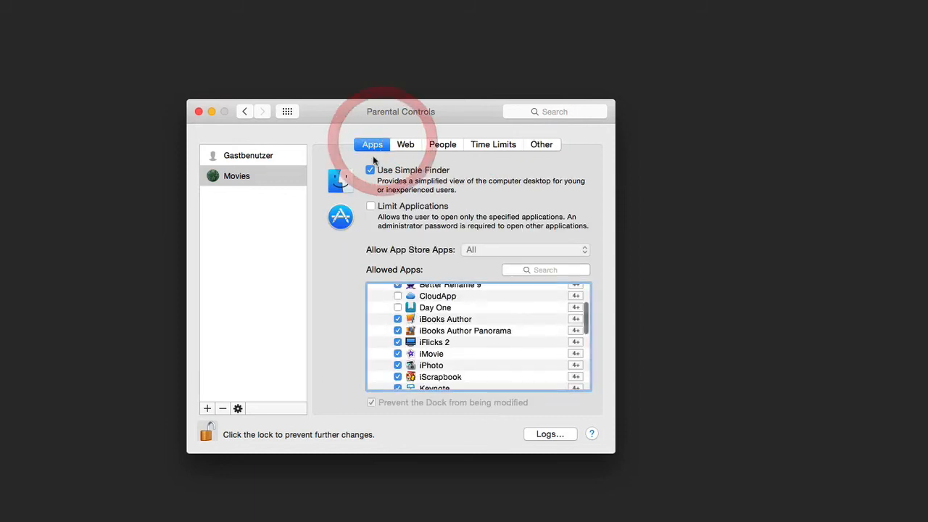
drag(392, 110, 358, 101)
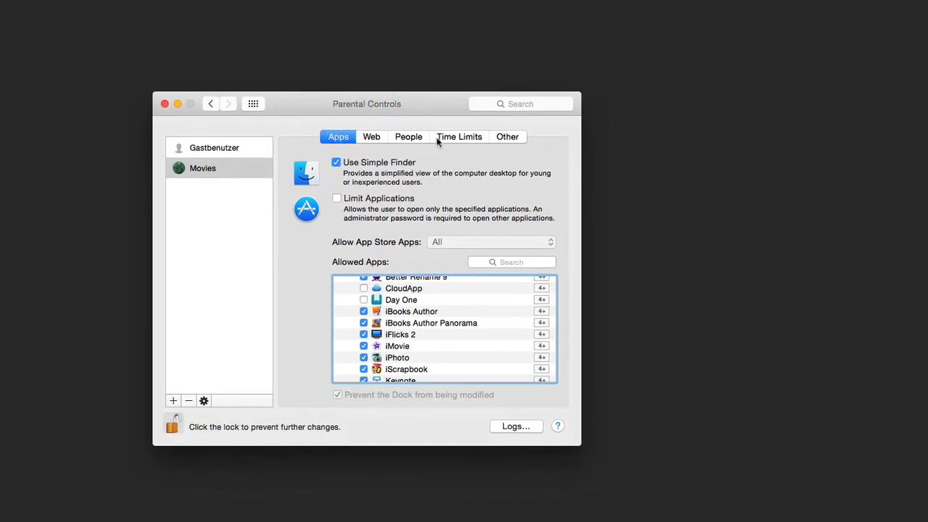